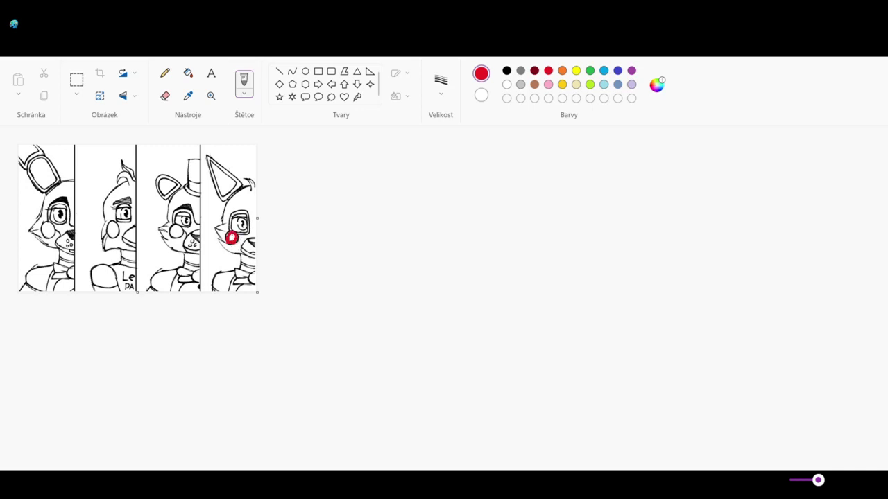
- Brush the round cheeks of the fox, bear, chick and rabbit solid red
drag(229, 238, 236, 241)
drag(174, 235, 182, 237)
drag(180, 236, 182, 232)
mouse_move(181, 228)
mouse_down()
mouse_move(172, 233)
mouse_move(180, 228)
mouse_up()
drag(111, 238, 118, 231)
mouse_move(110, 229)
mouse_down()
mouse_move(114, 236)
mouse_move(119, 227)
mouse_move(113, 231)
mouse_up()
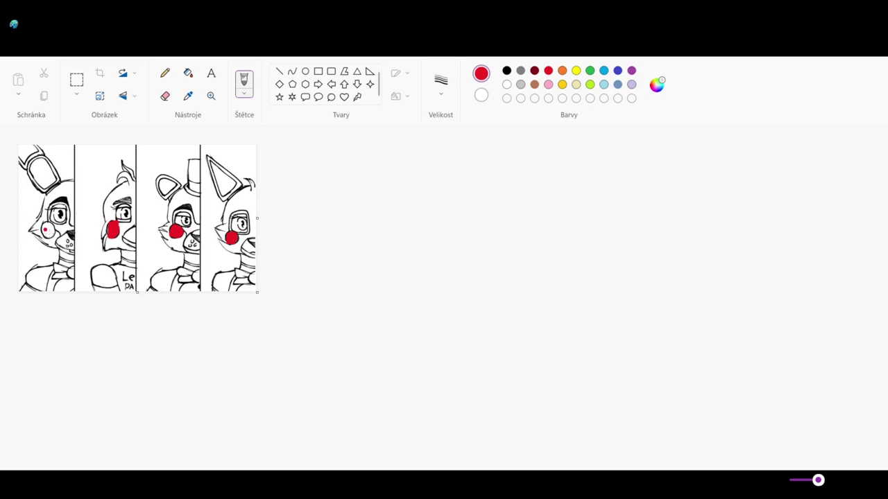
click(47, 228)
mouse_move(47, 228)
mouse_down()
mouse_move(47, 237)
mouse_move(56, 233)
mouse_move(52, 225)
mouse_move(43, 232)
mouse_up()
- Paint the bow ties of the rabbit and the fox red
drag(68, 274, 56, 278)
mouse_move(67, 277)
mouse_down()
mouse_move(56, 270)
mouse_move(68, 272)
mouse_up()
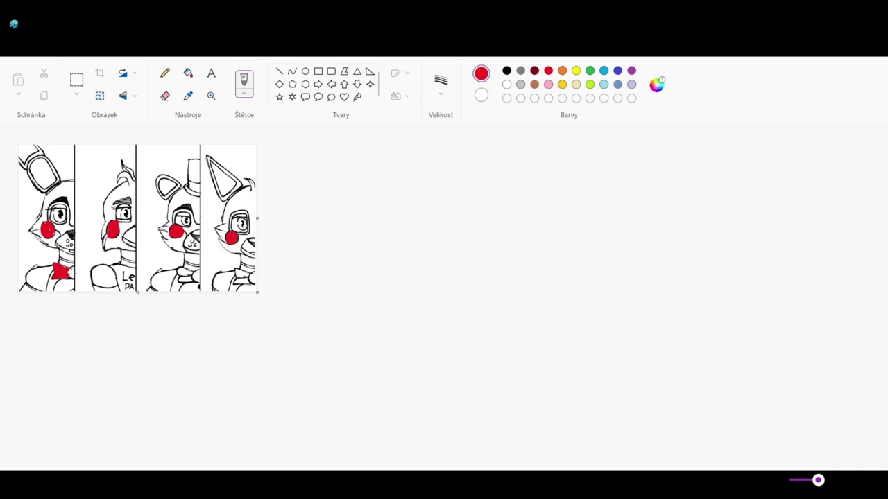
drag(70, 274, 74, 269)
mouse_move(240, 274)
mouse_down()
mouse_move(235, 280)
mouse_move(260, 288)
mouse_move(260, 278)
mouse_move(245, 286)
mouse_move(239, 274)
mouse_move(248, 273)
mouse_up()
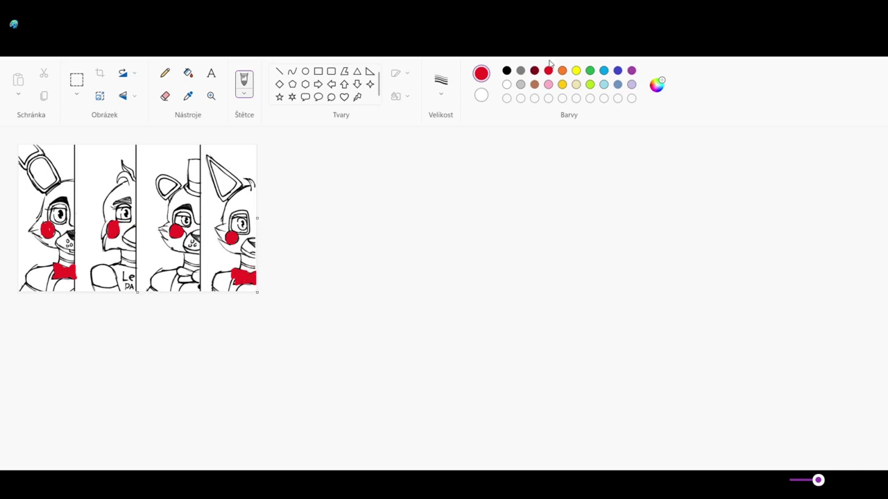
- Paint the bear's bow tie black, covering it up to the panel divider
click(506, 70)
mouse_move(194, 279)
mouse_down()
mouse_move(201, 286)
mouse_move(201, 271)
mouse_move(201, 279)
mouse_move(182, 271)
mouse_move(180, 279)
mouse_up()
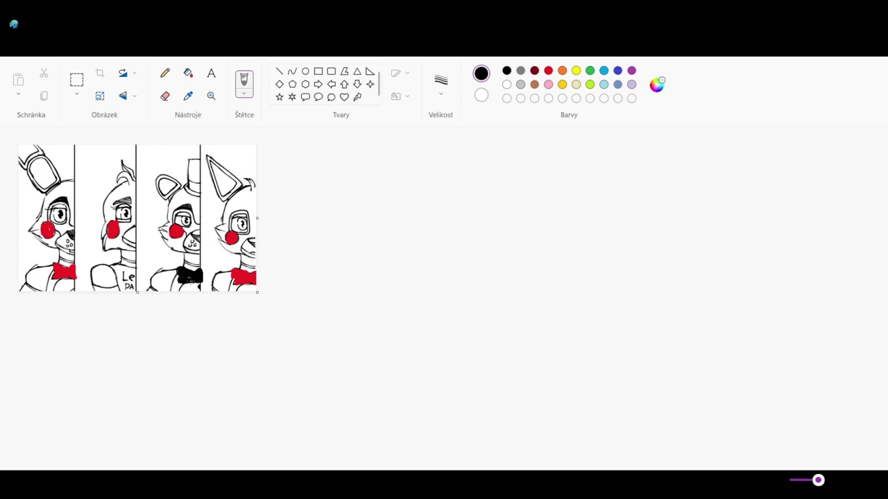
drag(200, 276, 202, 282)
click(215, 287)
- Paint the bear's chest light brown and its shoulder and arm dark red
click(535, 84)
mouse_move(182, 290)
mouse_down()
mouse_move(196, 295)
mouse_move(203, 285)
mouse_move(195, 292)
mouse_up()
click(535, 71)
mouse_move(178, 279)
mouse_down()
mouse_move(179, 296)
mouse_move(175, 271)
mouse_move(150, 287)
mouse_move(171, 291)
mouse_move(168, 278)
mouse_up()
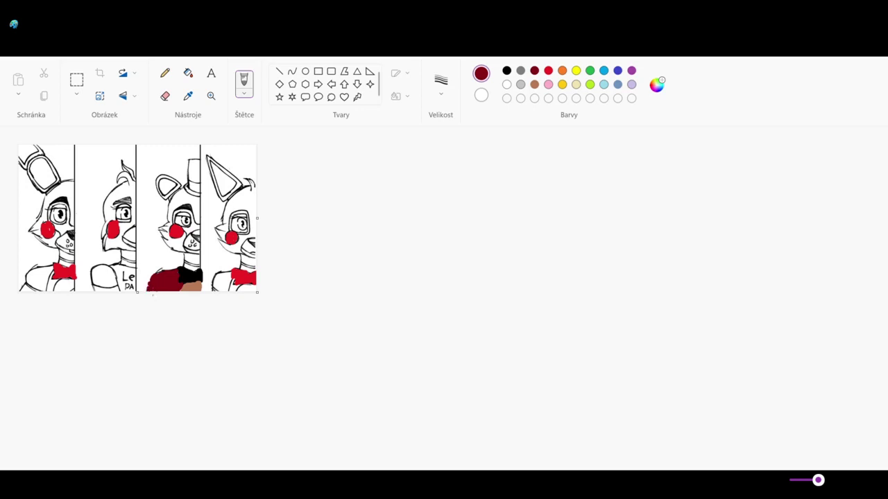
drag(152, 292, 150, 287)
click(180, 248)
- Paint the noses of the fox and the bear black, undoing the stray dab
click(507, 71)
click(219, 243)
key(ctrl+z)
click(83, 237)
drag(253, 242, 258, 246)
mouse_move(202, 240)
mouse_down()
mouse_move(191, 233)
mouse_move(204, 237)
mouse_up()
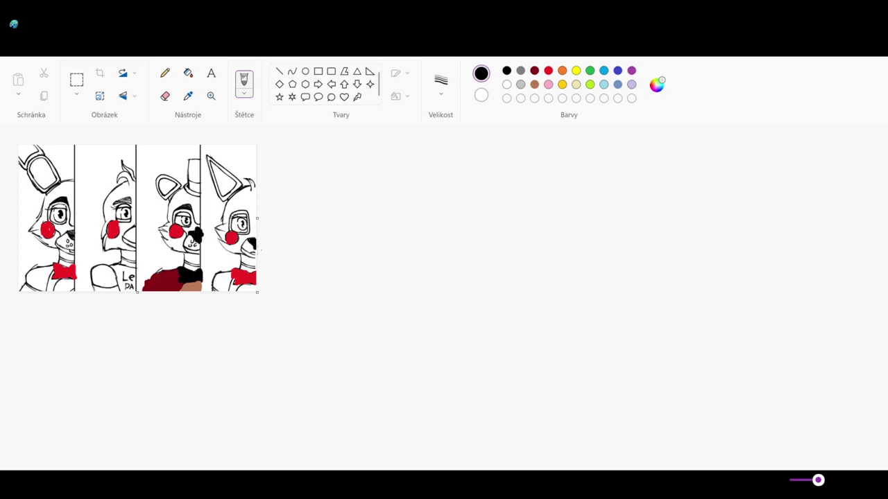
click(252, 235)
- Paint the bear's muzzle, the area around its eye and its inner ear light brown
click(535, 72)
click(534, 84)
click(191, 238)
mouse_move(190, 240)
mouse_down()
mouse_move(189, 249)
mouse_move(198, 248)
mouse_up()
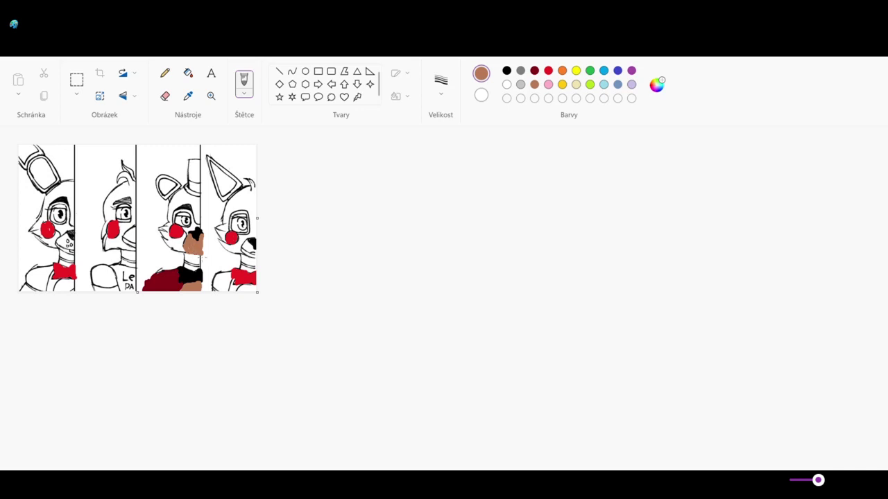
mouse_move(191, 241)
mouse_down()
mouse_move(195, 222)
mouse_move(195, 232)
mouse_move(203, 230)
mouse_up()
mouse_move(196, 215)
mouse_down()
mouse_move(175, 211)
mouse_move(179, 223)
mouse_move(191, 219)
mouse_up()
mouse_move(160, 190)
mouse_down()
mouse_move(166, 197)
mouse_move(174, 189)
mouse_up()
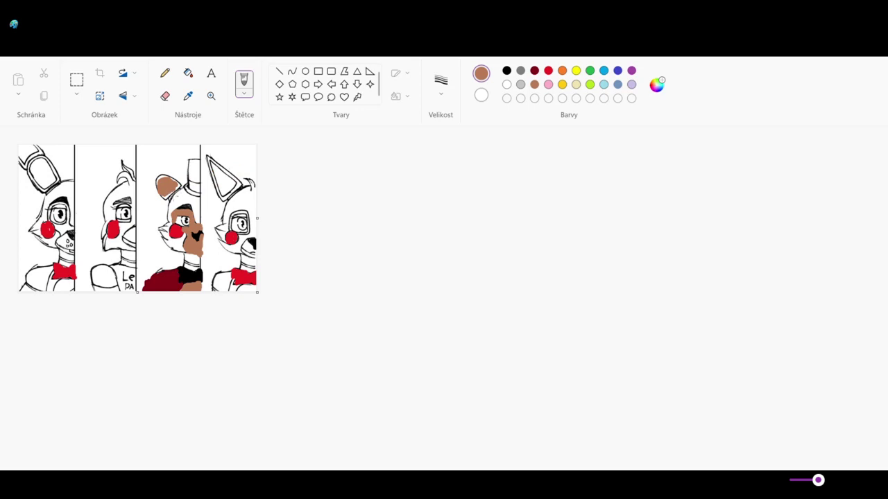
- Paint the bear's outer ear rim and the rest of its head dark red
click(534, 71)
click(164, 197)
mouse_move(180, 188)
mouse_down()
mouse_move(158, 175)
mouse_move(157, 194)
mouse_up()
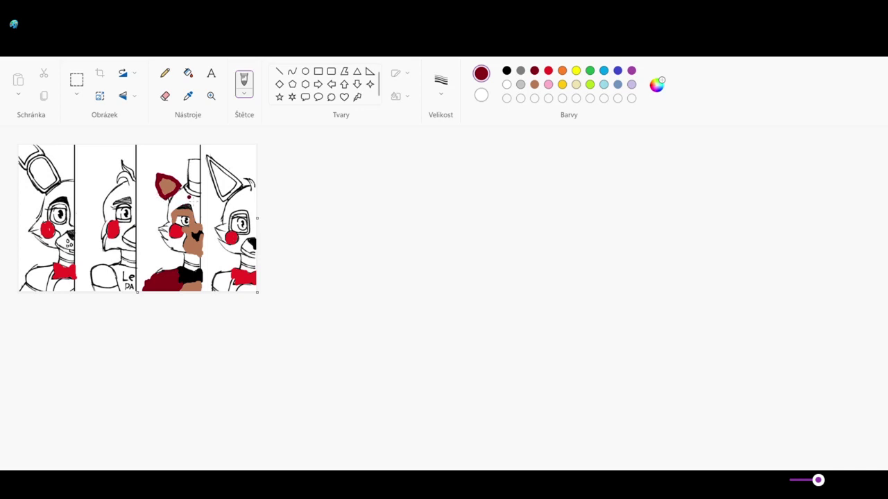
drag(185, 192, 170, 217)
mouse_move(168, 232)
mouse_down()
mouse_move(171, 251)
mouse_move(184, 253)
mouse_move(186, 237)
mouse_move(177, 251)
mouse_move(171, 238)
mouse_move(190, 193)
mouse_up()
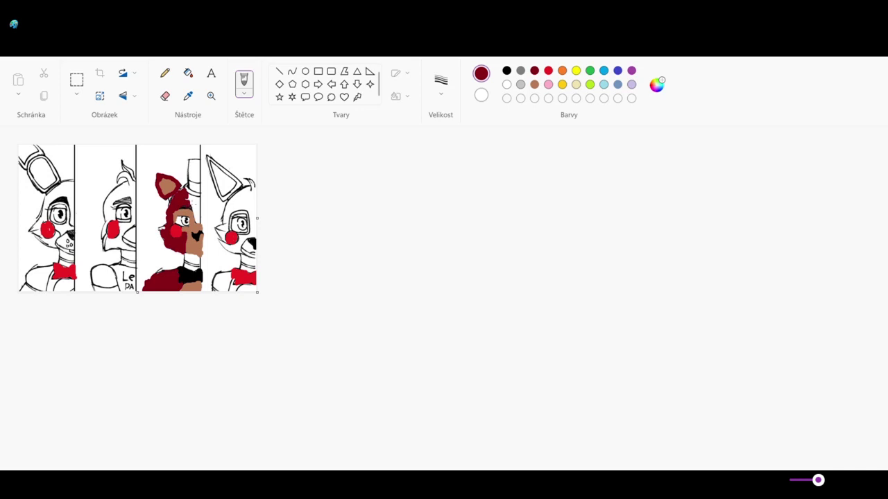
drag(186, 197, 191, 200)
mouse_move(201, 225)
mouse_down()
mouse_move(203, 201)
mouse_move(194, 197)
mouse_move(206, 208)
mouse_move(190, 207)
mouse_up()
click(254, 207)
key(ctrl+z)
click(253, 223)
key(ctrl+z)
- Paint the bear's top hat black with a red band above the brim
click(507, 71)
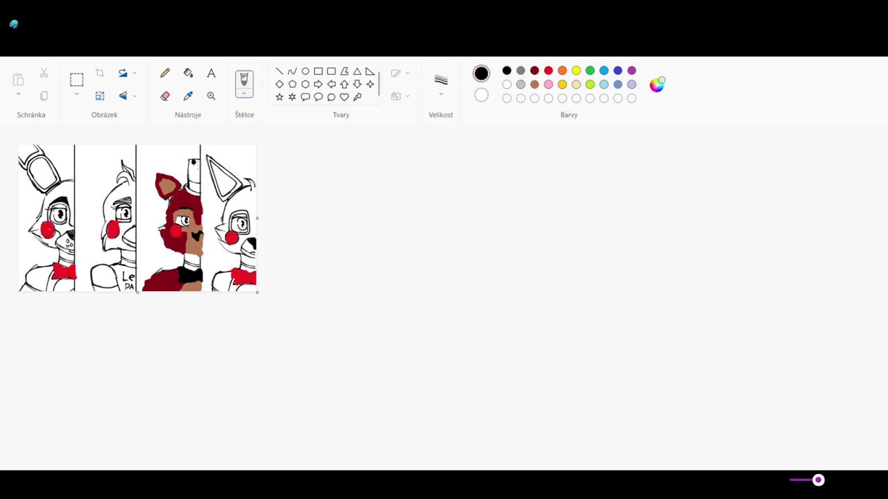
mouse_move(195, 163)
mouse_down()
mouse_move(201, 178)
mouse_move(195, 183)
mouse_move(197, 170)
mouse_move(188, 173)
mouse_move(202, 183)
mouse_move(199, 200)
mouse_move(187, 192)
mouse_move(196, 184)
mouse_up()
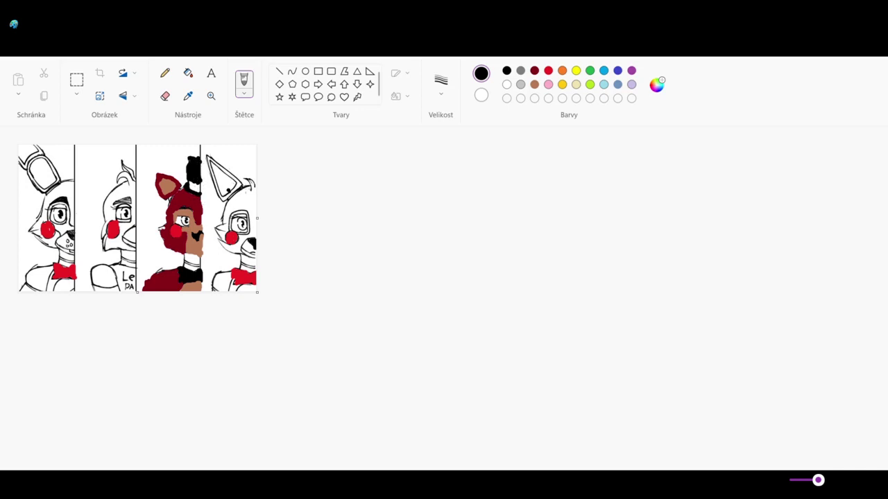
click(548, 72)
mouse_move(191, 184)
mouse_down()
mouse_move(202, 192)
mouse_move(196, 187)
mouse_up()
- Paint the necks of the bear and the fox light gray
click(520, 84)
mouse_move(188, 256)
mouse_down()
mouse_move(186, 269)
mouse_move(193, 258)
mouse_move(198, 269)
mouse_up()
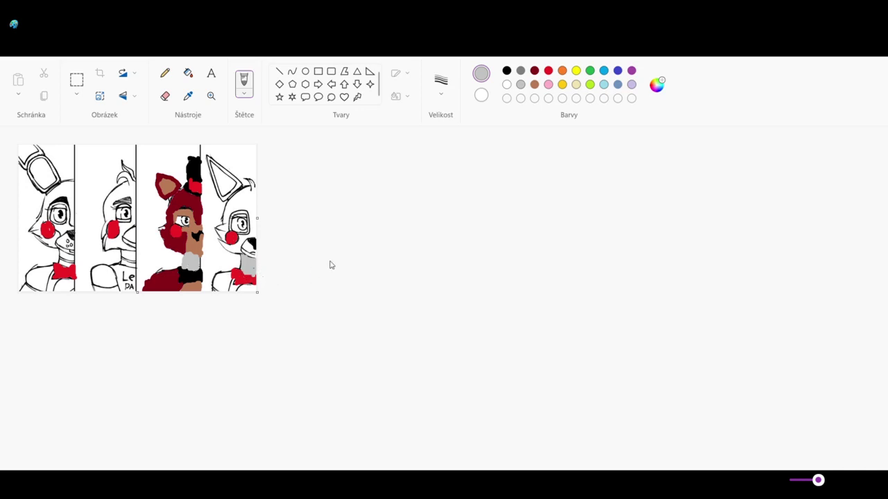
- Paint the fox's chest, inner ear, eye surround and muzzle pink
click(547, 84)
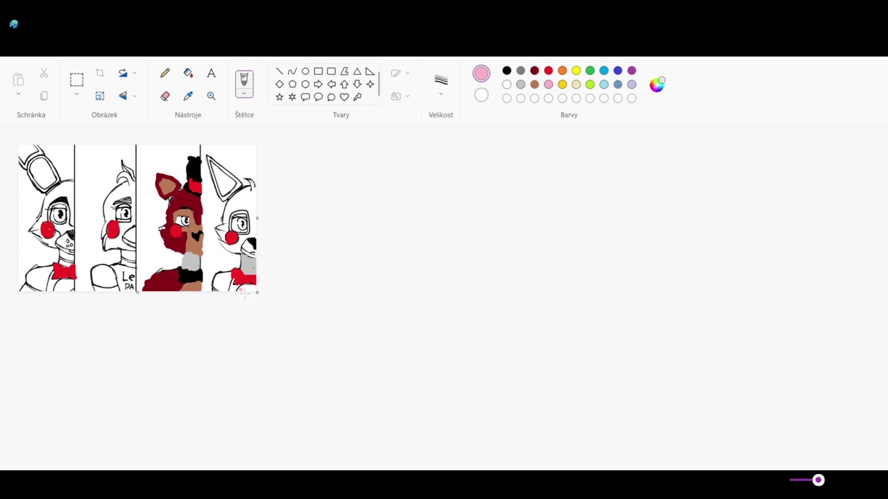
mouse_move(237, 289)
mouse_down()
mouse_move(255, 286)
mouse_move(247, 292)
mouse_up()
mouse_move(232, 185)
mouse_down()
mouse_move(220, 197)
mouse_move(209, 162)
mouse_move(239, 188)
mouse_move(223, 172)
mouse_move(228, 180)
mouse_up()
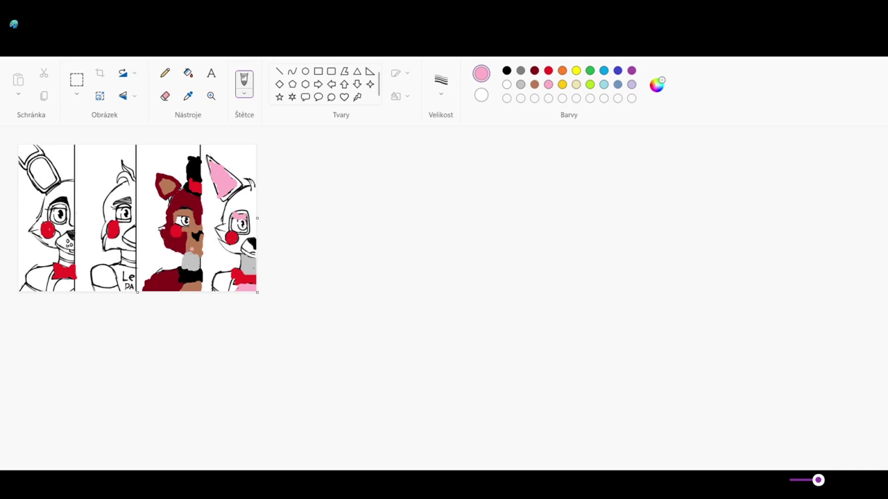
click(252, 215)
drag(250, 244, 247, 253)
drag(249, 250, 246, 247)
- Paint the chick's beak orange
click(563, 72)
drag(134, 242, 123, 241)
mouse_move(125, 238)
mouse_down()
mouse_move(134, 229)
mouse_move(138, 245)
mouse_up()
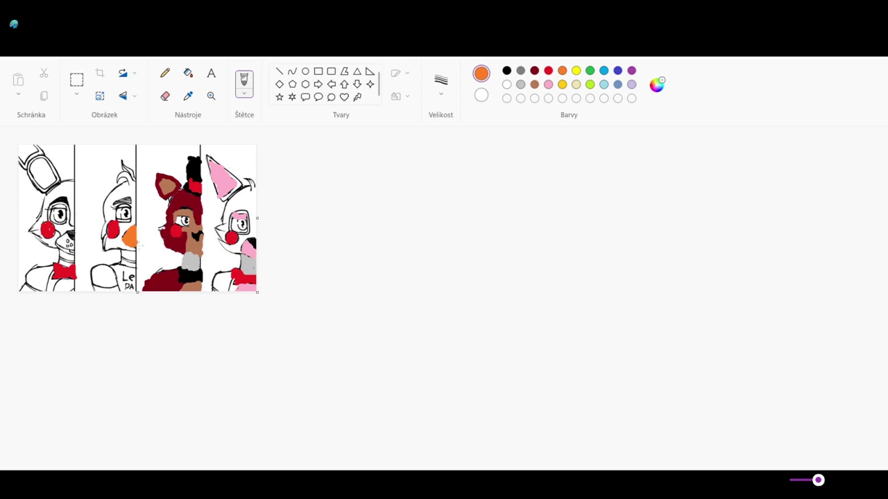
- Paint the chick's head, feather tuft and arm gold
click(562, 86)
mouse_move(126, 248)
mouse_down()
mouse_move(141, 250)
mouse_move(121, 240)
mouse_move(125, 225)
mouse_move(138, 222)
mouse_move(140, 192)
mouse_move(123, 165)
mouse_move(134, 190)
mouse_move(119, 178)
mouse_move(137, 190)
mouse_move(111, 189)
mouse_move(105, 222)
mouse_move(114, 215)
mouse_up()
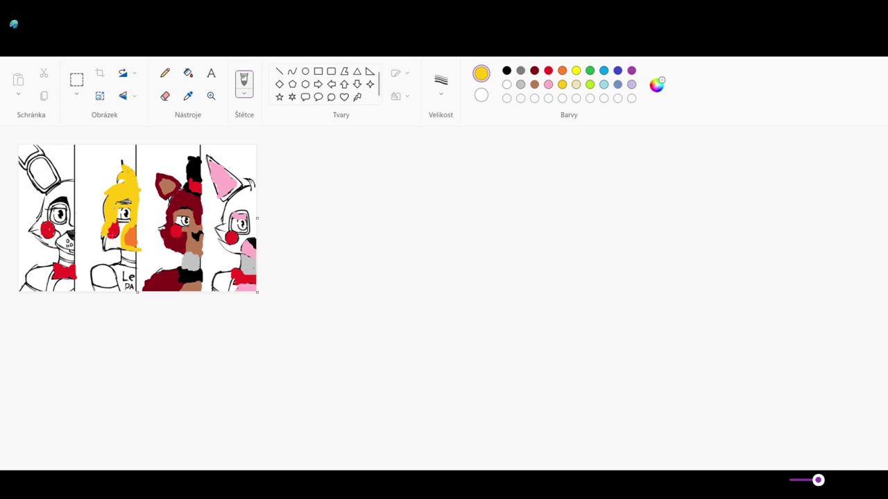
drag(113, 233, 114, 252)
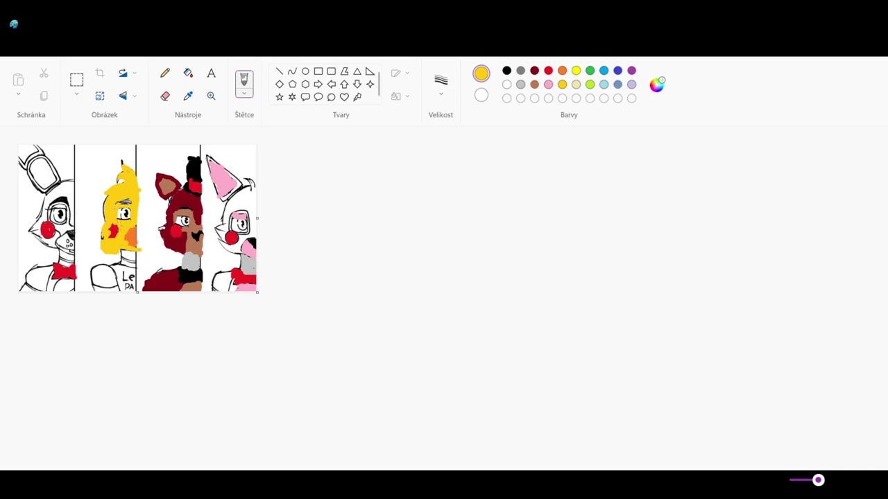
drag(104, 221, 105, 199)
mouse_move(101, 269)
mouse_down()
mouse_move(113, 294)
mouse_move(105, 295)
mouse_move(121, 298)
mouse_move(114, 272)
mouse_up()
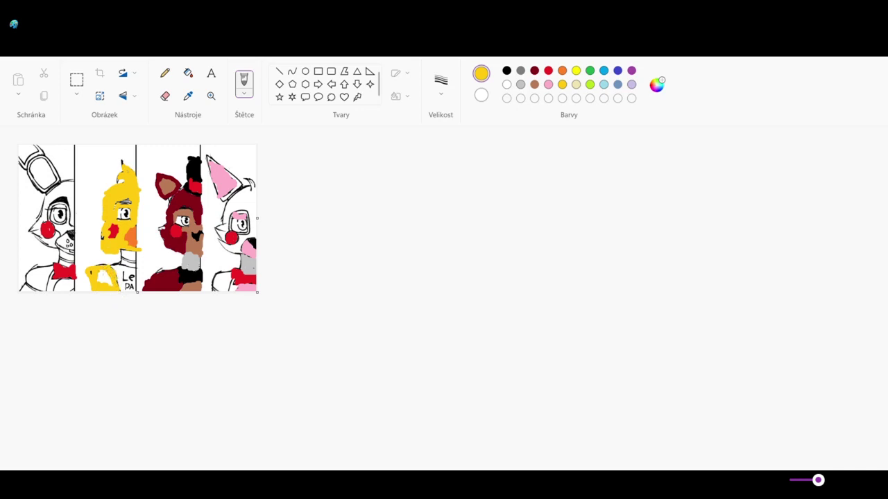
drag(102, 271, 101, 286)
drag(109, 275, 109, 281)
- Paint the chick's neck light gray and touch up the gray on the bear's neck
click(521, 84)
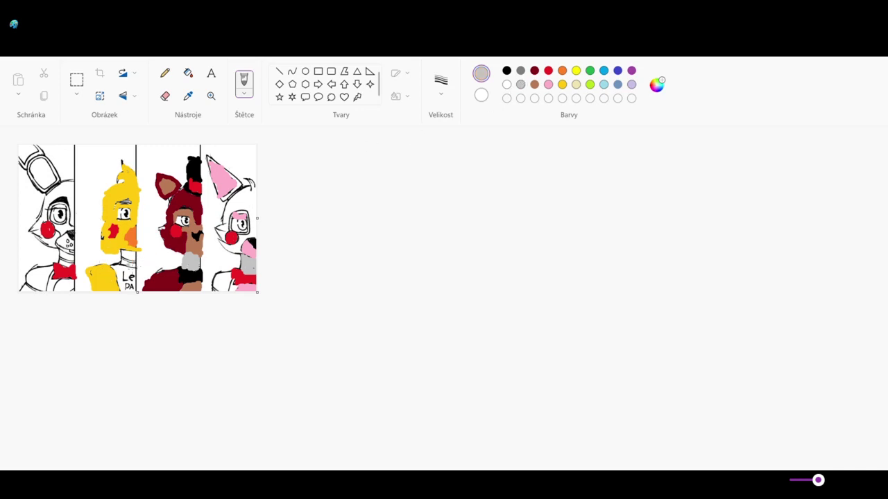
mouse_move(129, 254)
mouse_down()
mouse_move(125, 265)
mouse_move(126, 250)
mouse_move(137, 264)
mouse_move(129, 261)
mouse_up()
drag(198, 269, 201, 267)
- Paint the rabbit's arm, head and outer ear rims bright blue
click(604, 71)
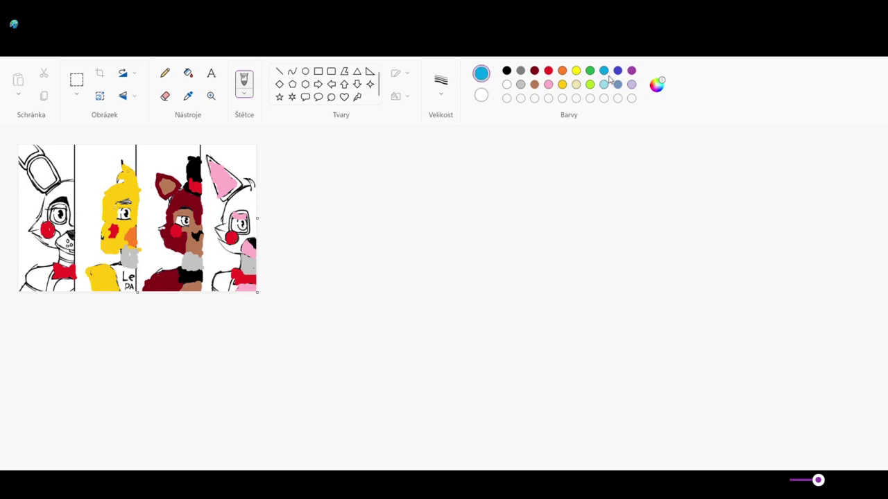
mouse_move(45, 273)
mouse_down()
mouse_move(46, 291)
mouse_move(55, 271)
mouse_move(38, 270)
mouse_up()
mouse_move(33, 271)
mouse_down()
mouse_move(26, 289)
mouse_move(38, 288)
mouse_up()
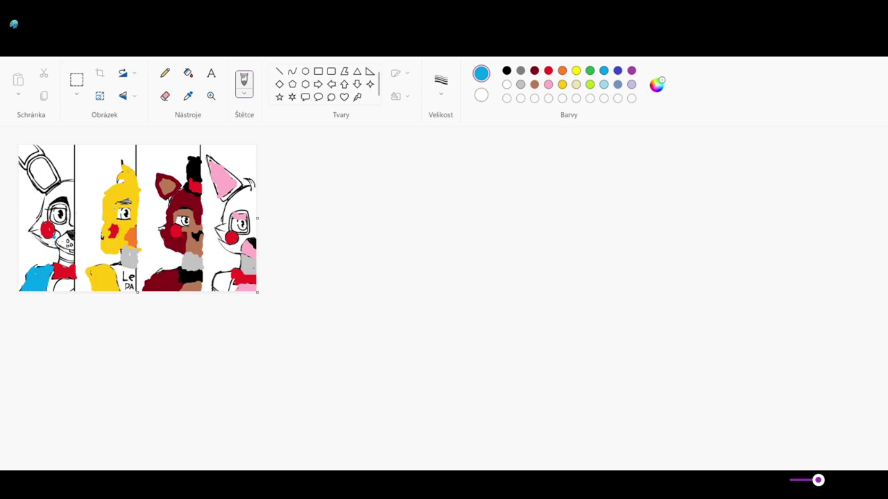
mouse_move(55, 233)
mouse_down()
mouse_move(55, 247)
mouse_move(34, 240)
mouse_move(54, 197)
mouse_move(45, 197)
mouse_move(69, 181)
mouse_move(75, 208)
mouse_up()
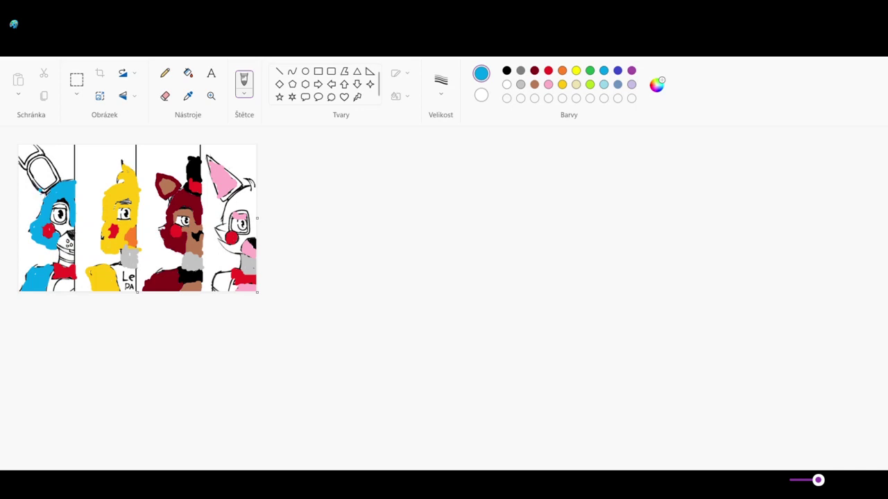
mouse_move(60, 182)
mouse_down()
mouse_move(47, 161)
mouse_move(53, 174)
mouse_move(32, 158)
mouse_move(37, 195)
mouse_move(32, 161)
mouse_move(46, 151)
mouse_move(18, 166)
mouse_move(39, 163)
mouse_move(38, 147)
mouse_up()
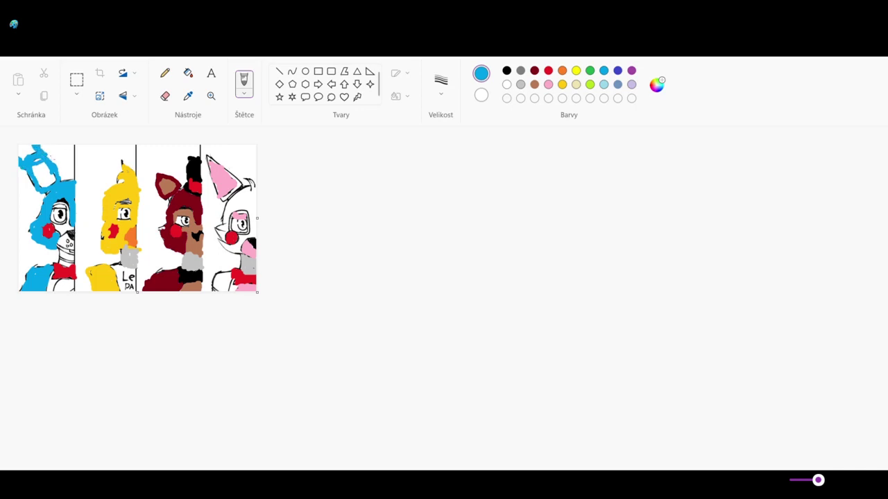
- Paint the rabbit's inner ears, eye surround and chest pale turquoise, undoing the stroke that goes wrong
click(604, 84)
mouse_move(29, 166)
mouse_down()
mouse_move(47, 160)
mouse_move(49, 186)
mouse_move(35, 165)
mouse_move(46, 179)
mouse_up()
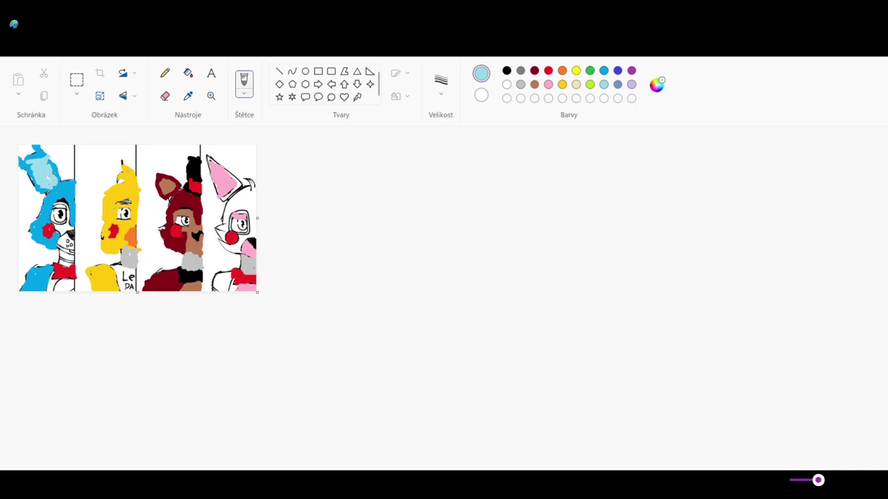
mouse_move(28, 152)
mouse_down()
mouse_move(34, 155)
mouse_move(21, 159)
mouse_move(32, 149)
mouse_up()
mouse_move(61, 237)
mouse_down()
mouse_move(73, 230)
mouse_move(63, 231)
mouse_up()
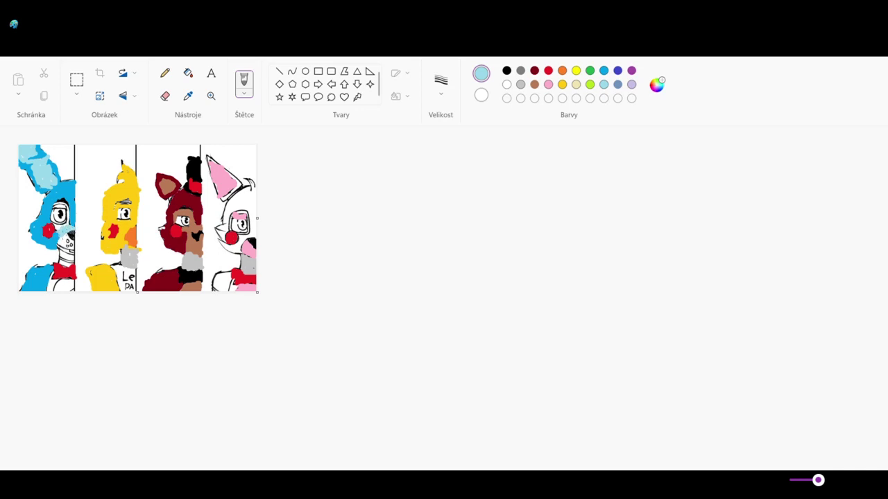
mouse_move(60, 229)
mouse_down()
mouse_move(68, 215)
mouse_move(61, 207)
mouse_up()
key(ctrl+z)
click(63, 283)
mouse_move(59, 293)
mouse_down()
mouse_move(80, 286)
mouse_move(56, 282)
mouse_up()
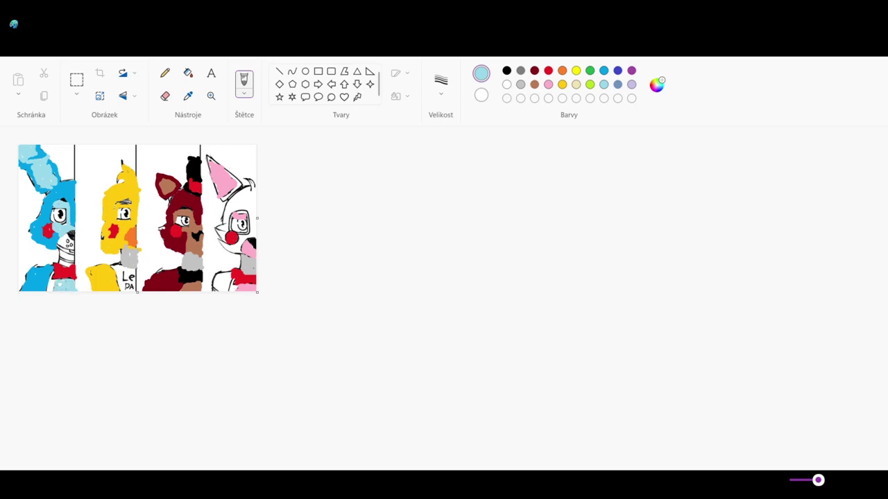
- Paint the rabbit's neck light gray and fill the gap between its arm and chest with bright blue
click(521, 85)
mouse_move(69, 252)
mouse_down()
mouse_move(62, 252)
mouse_move(78, 261)
mouse_move(61, 265)
mouse_up()
click(604, 70)
drag(45, 290, 52, 276)
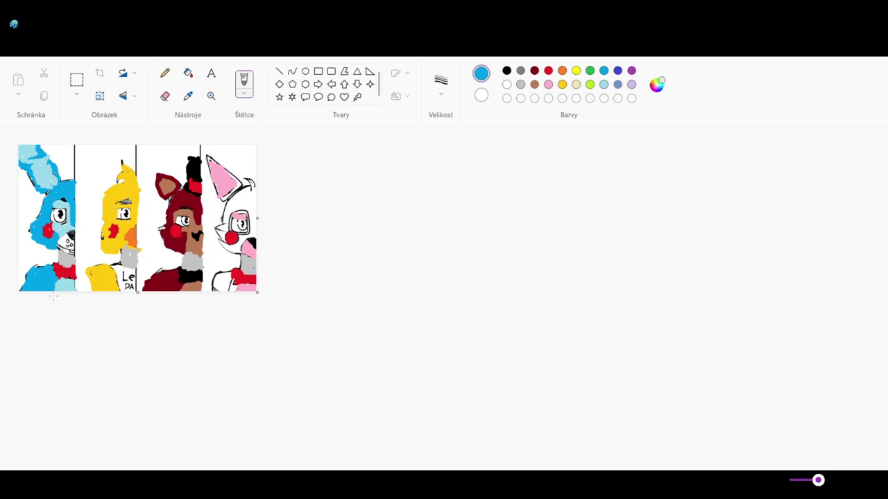